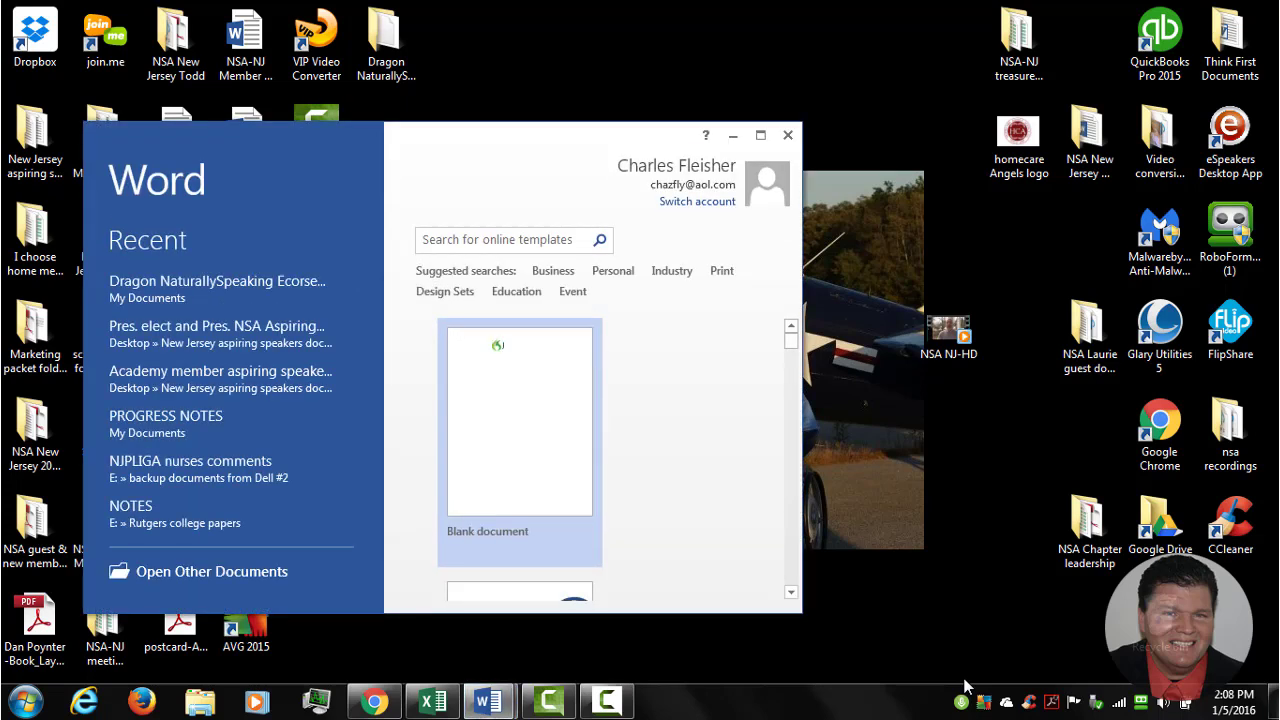
- Create Document2 from the Blank document option on Word's start screen
key("Return")
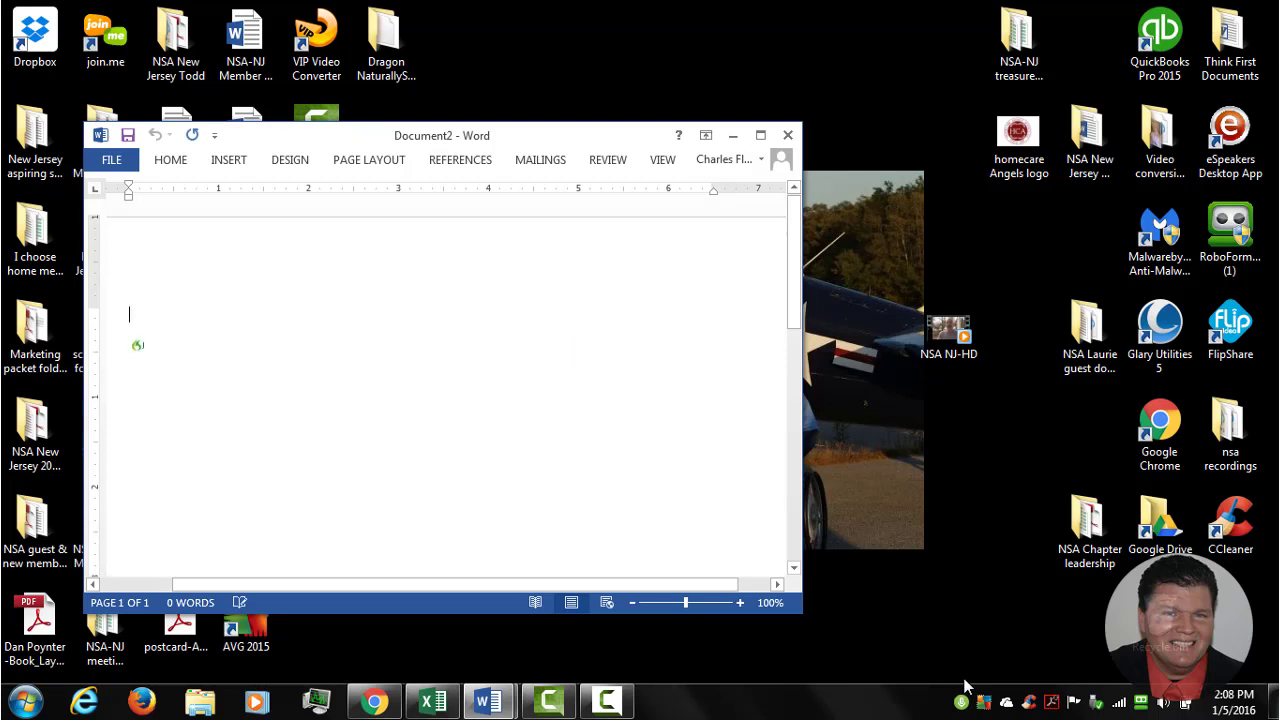
- Dictate "So you see when I said wake up the microphone turned from blue to green. When the mic…" into the document
type("So you see when I said wake up")
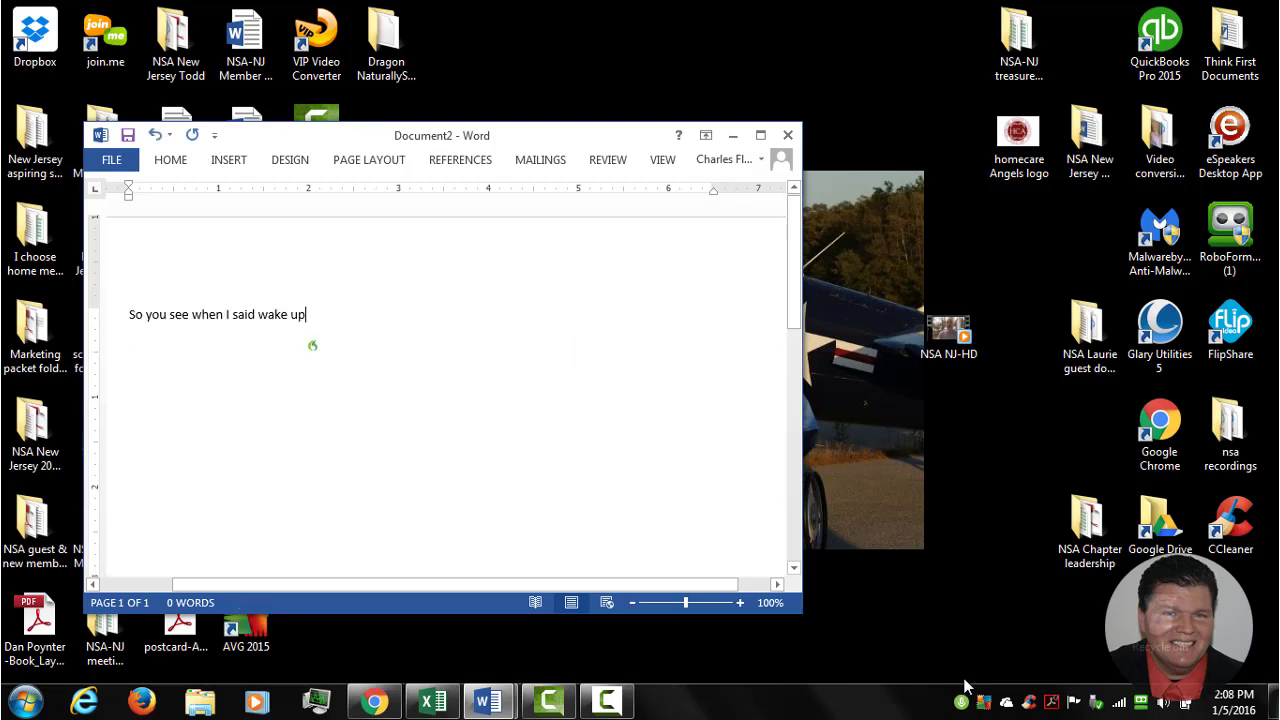
type(" the microphone turned")
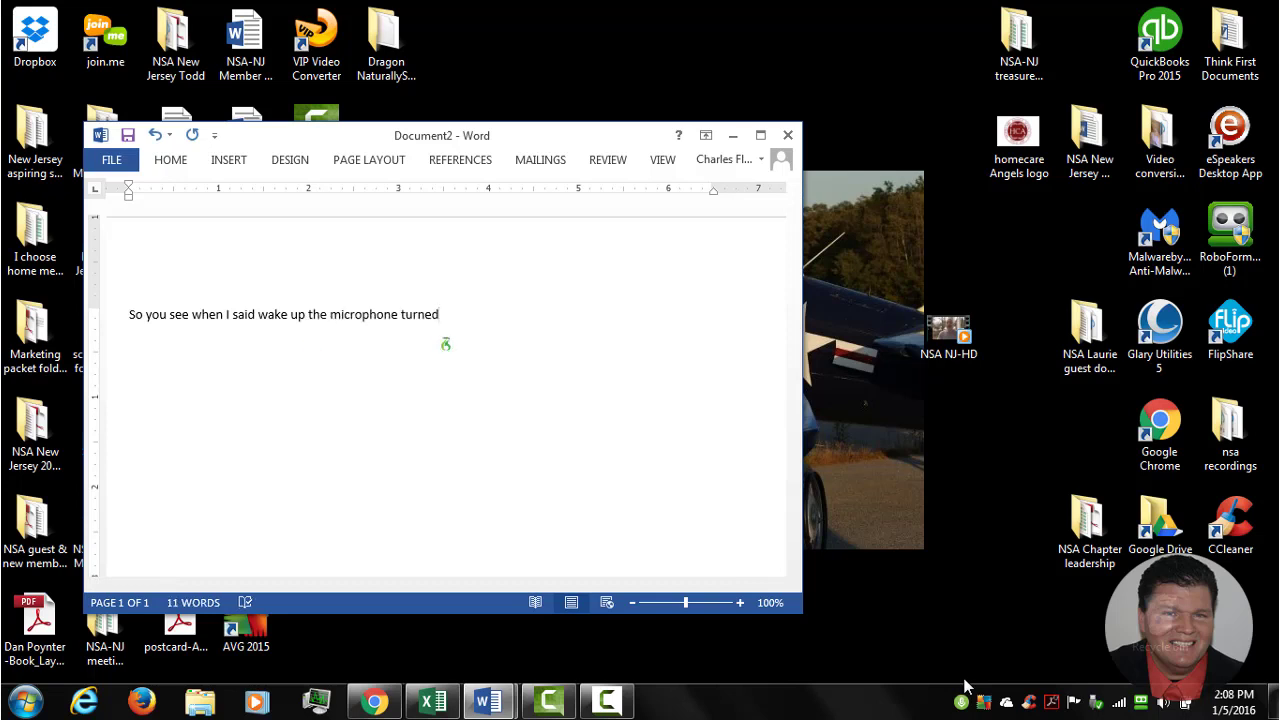
type(" from blue to green.")
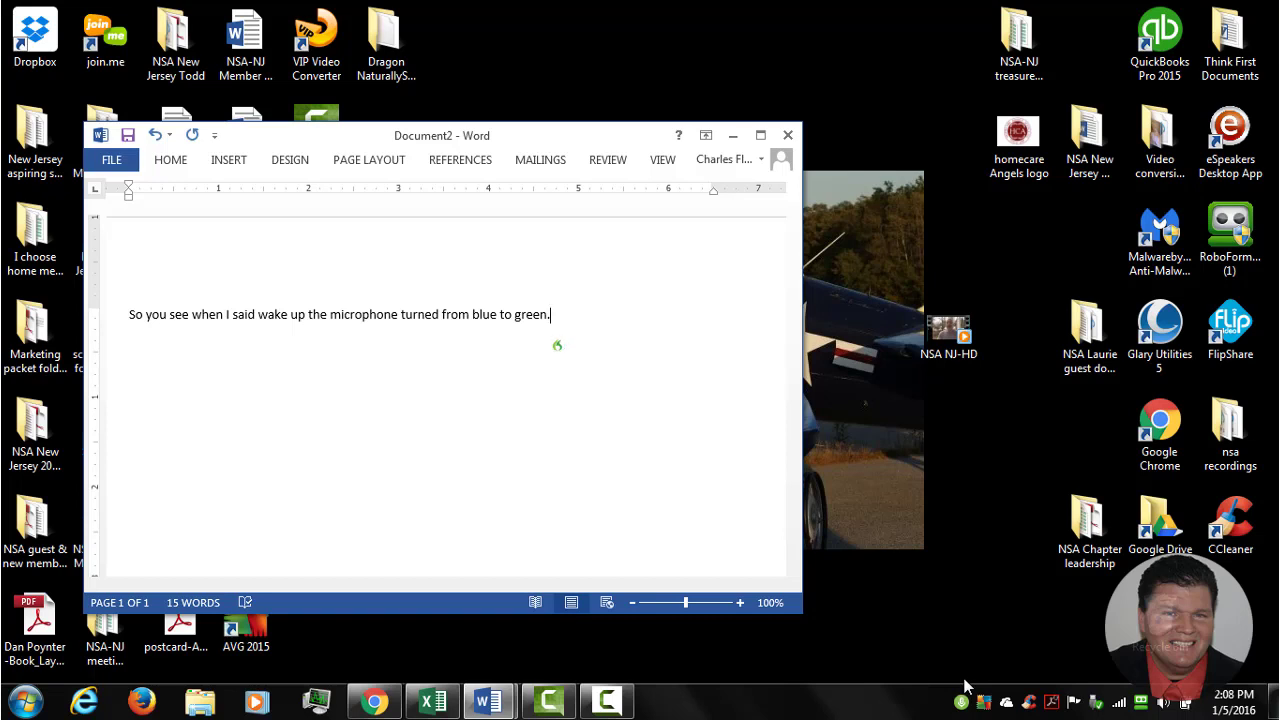
type(" When the microphone is green")
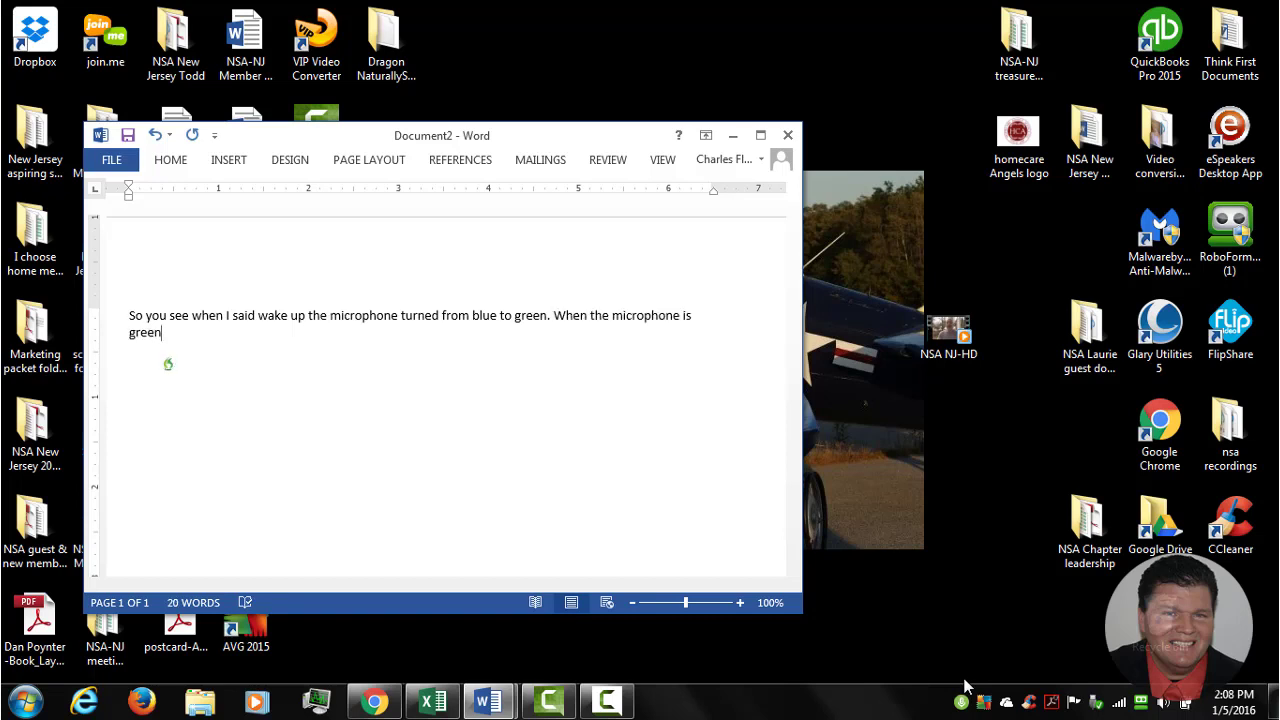
type(" you are able to start using voice commands")
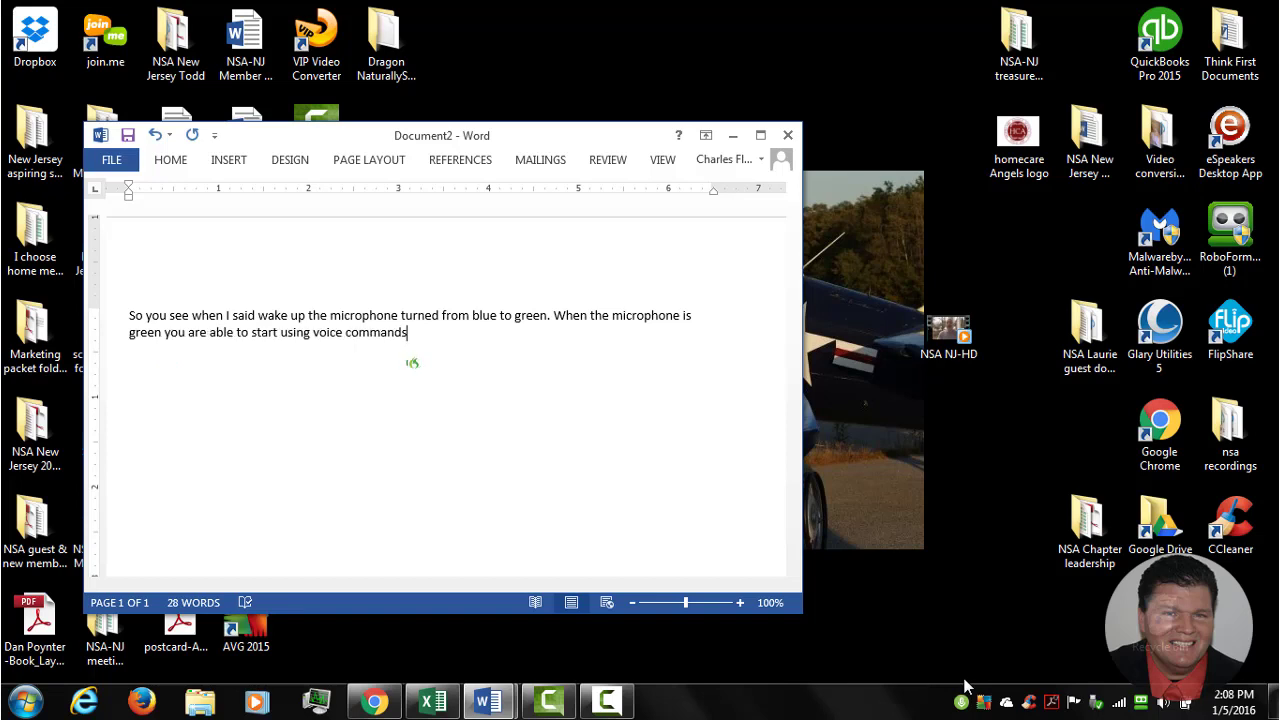
type(" and to do dictation")
type(".")
type(" Now I'm going to")
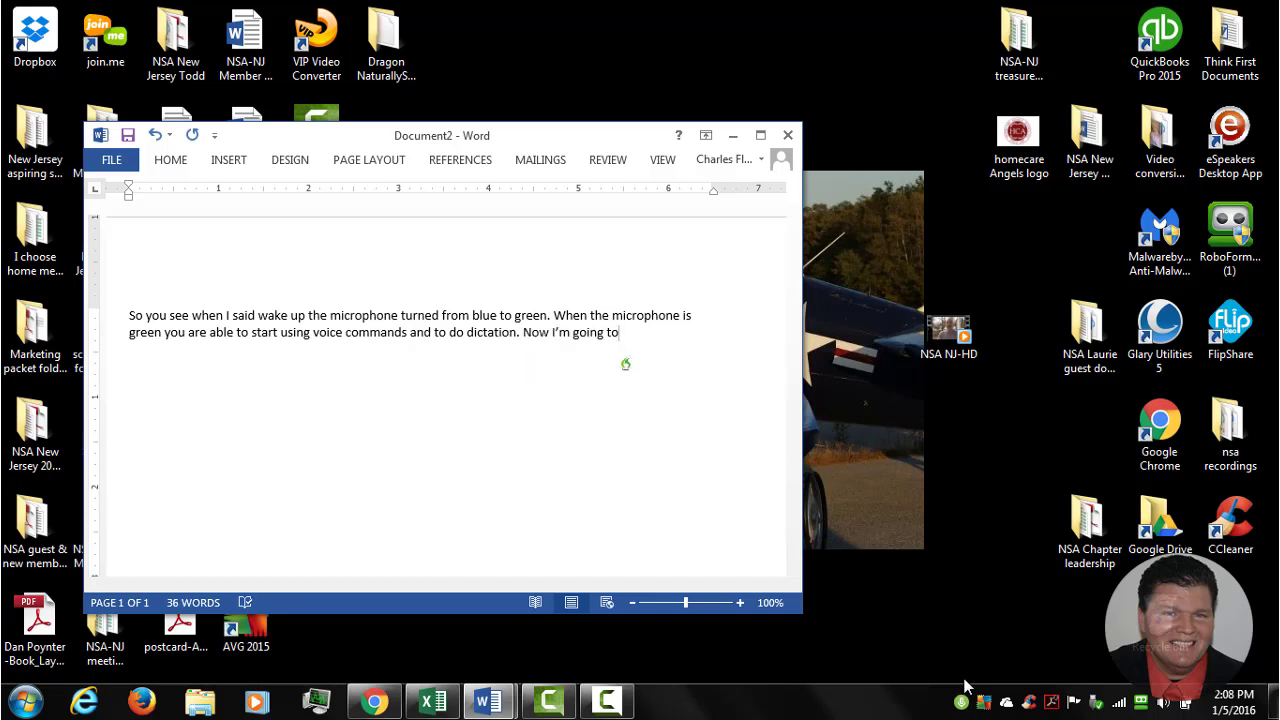
type(" put the microphone back to sleep and then")
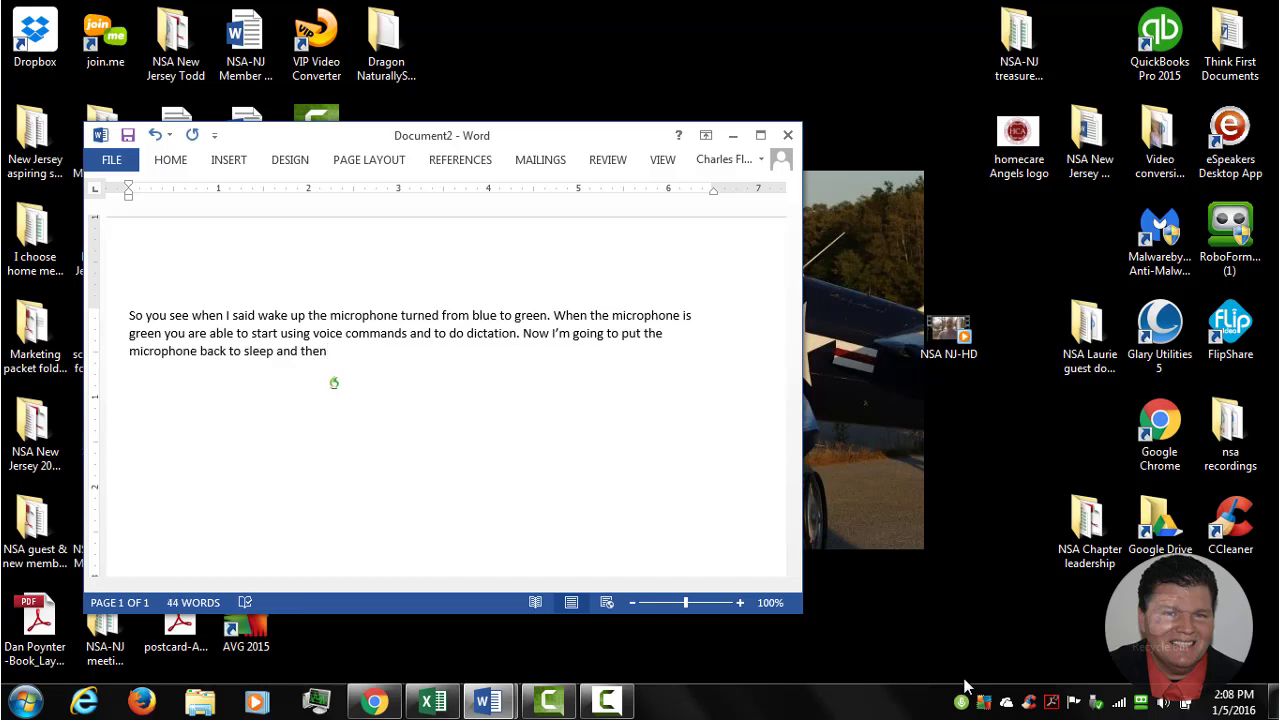
type(" explain a few more things.")
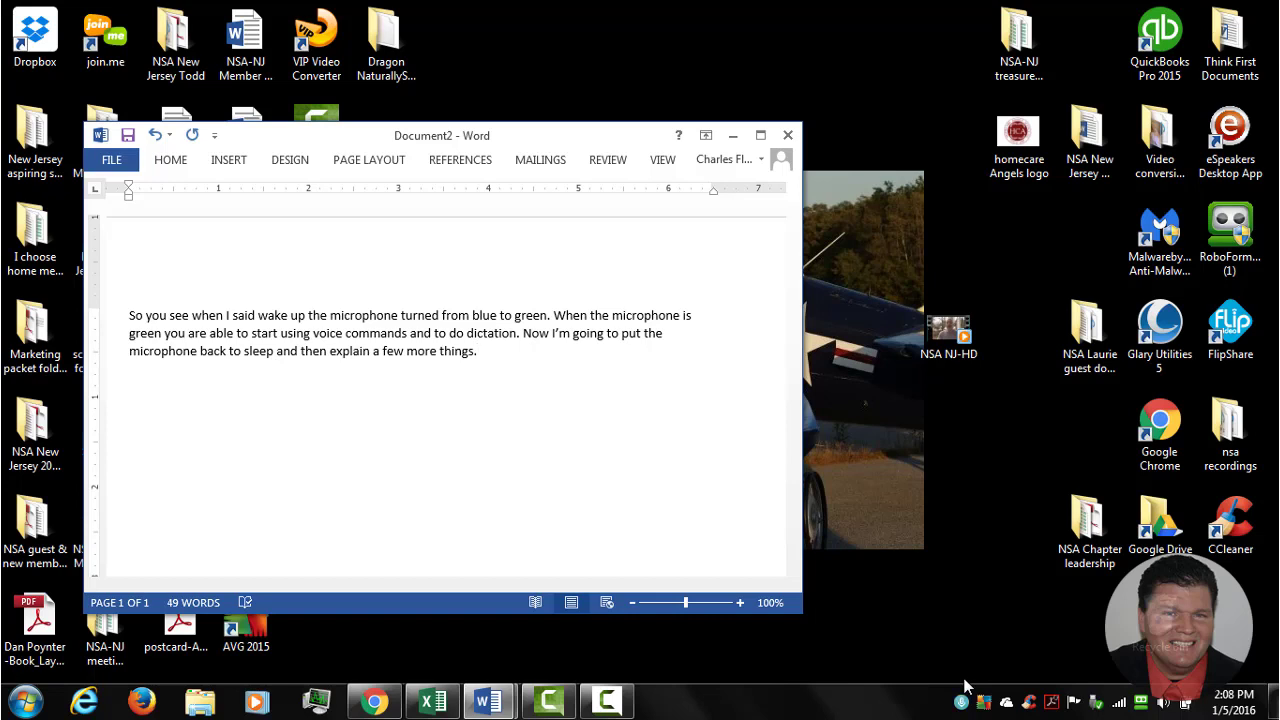